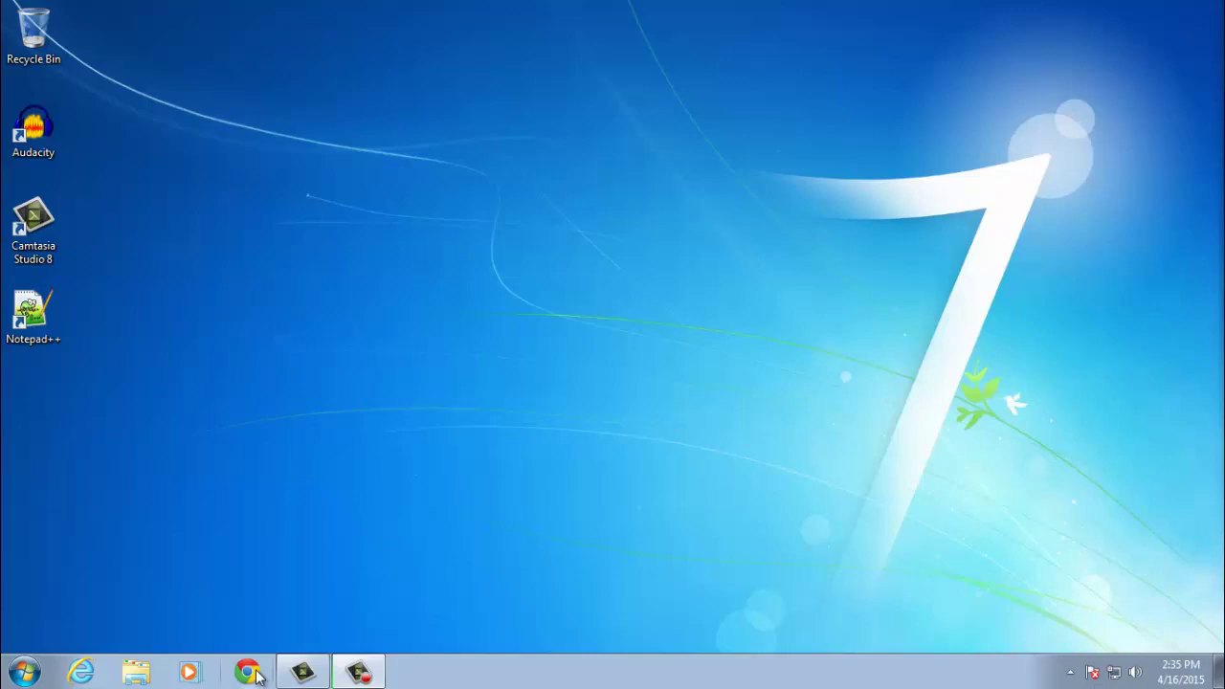
- Launch Chrome and go to hostgator.com from the address bar
{"action": "left_click", "coordinate": [246, 680]}
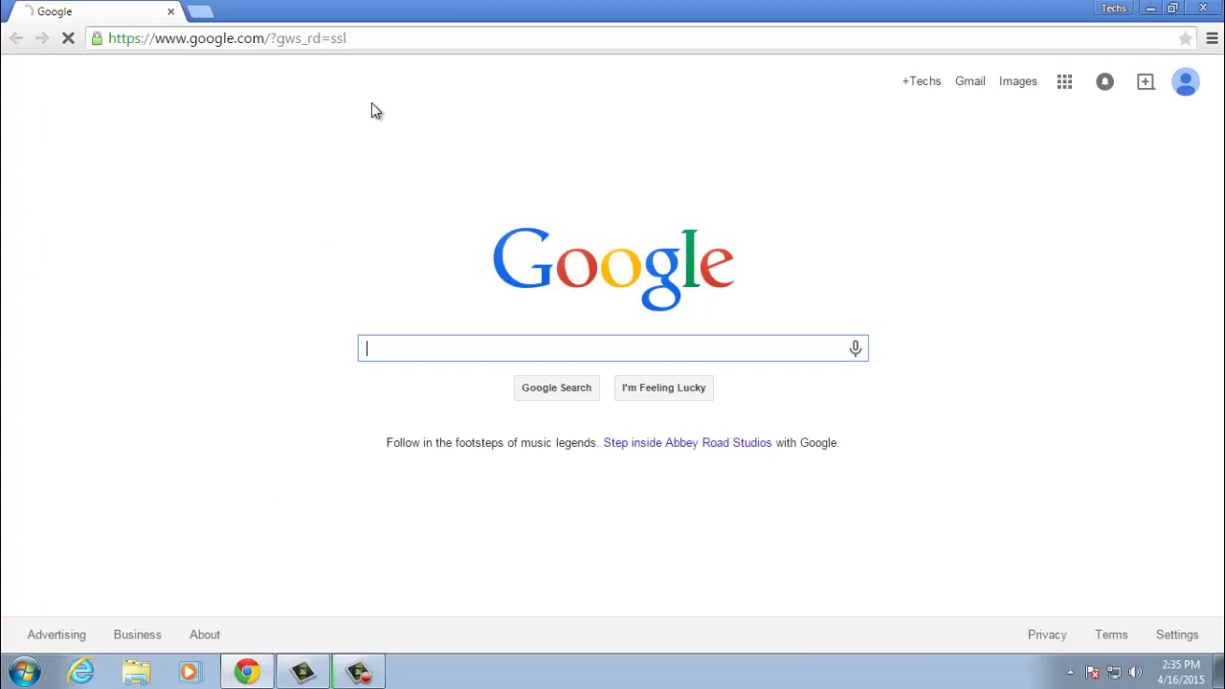
{"action": "left_click", "coordinate": [387, 44]}
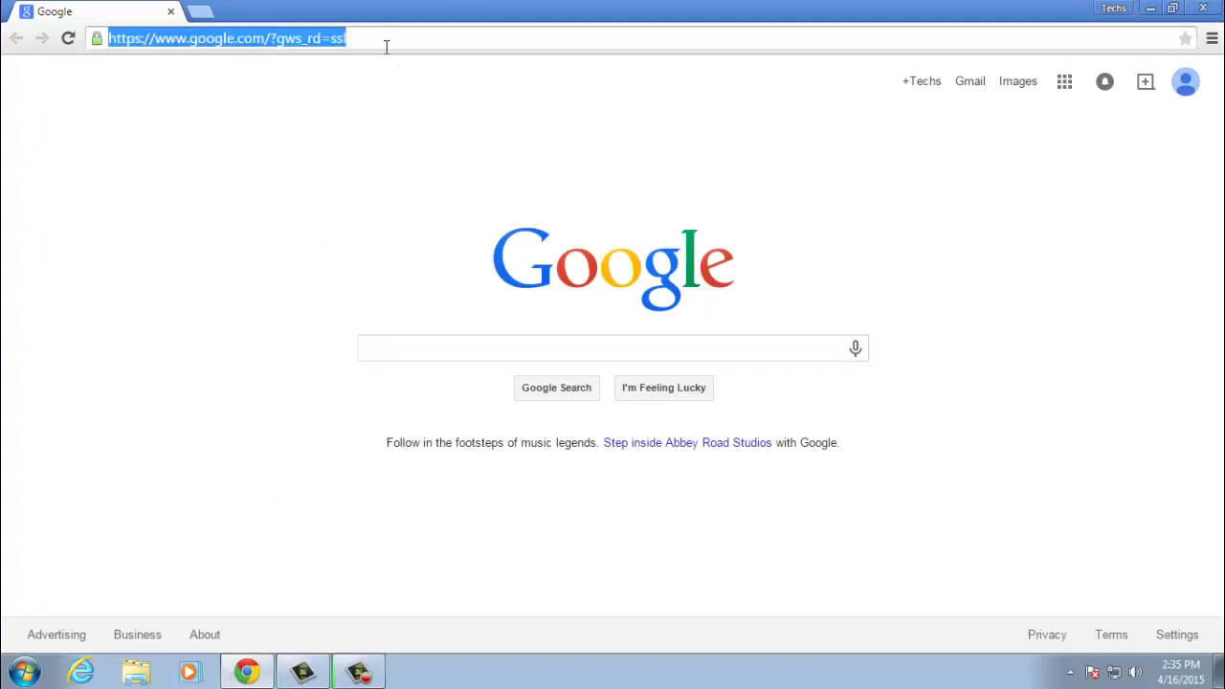
{"action": "type", "text": "hostgator.com"}
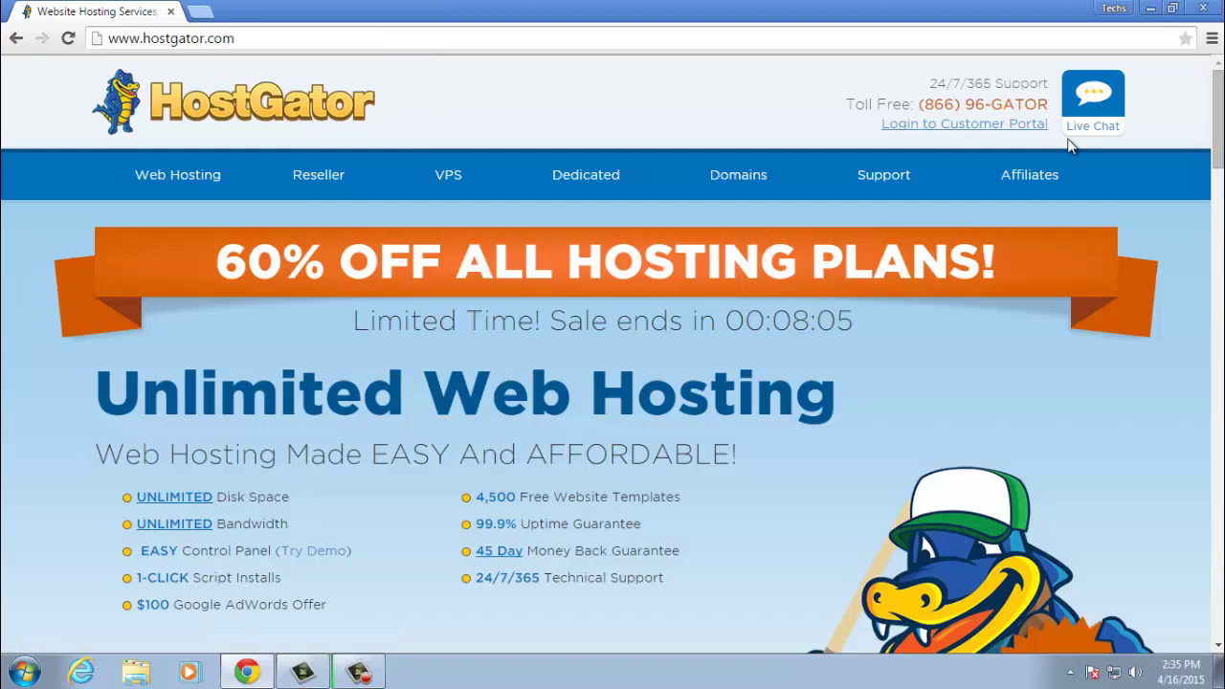
- Log in to the Customer Portal with the saved autofilled account e-mail
{"action": "left_click", "coordinate": [956, 135]}
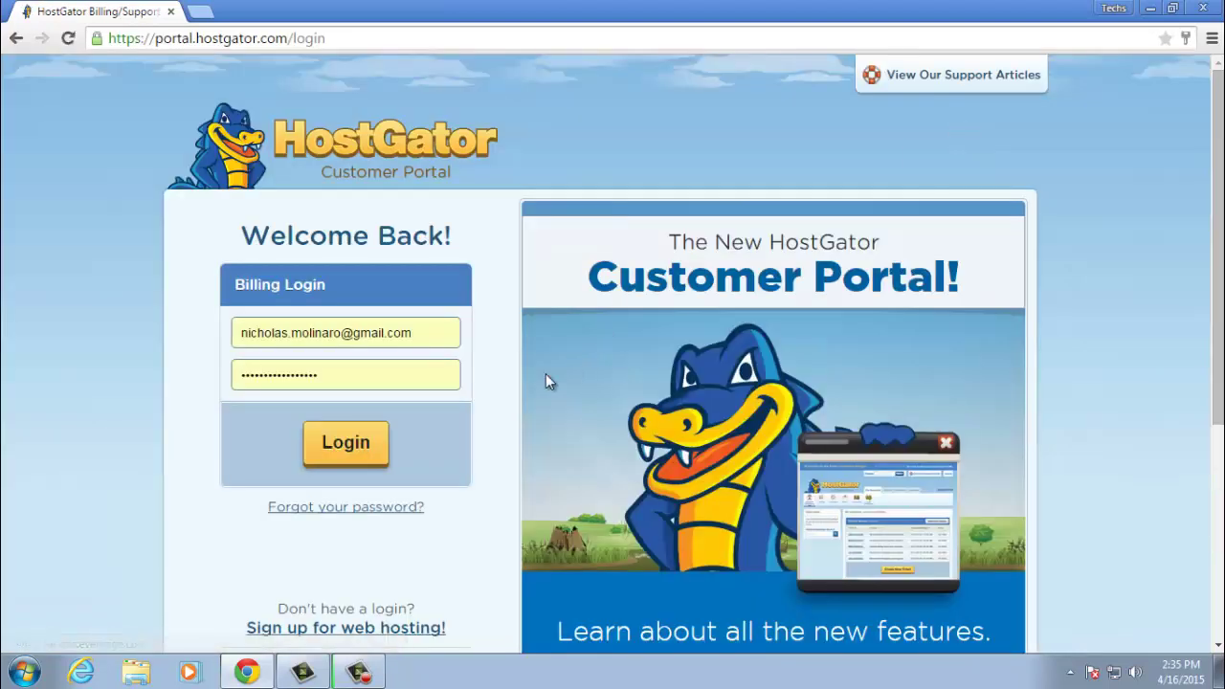
{"action": "left_click", "coordinate": [415, 333]}
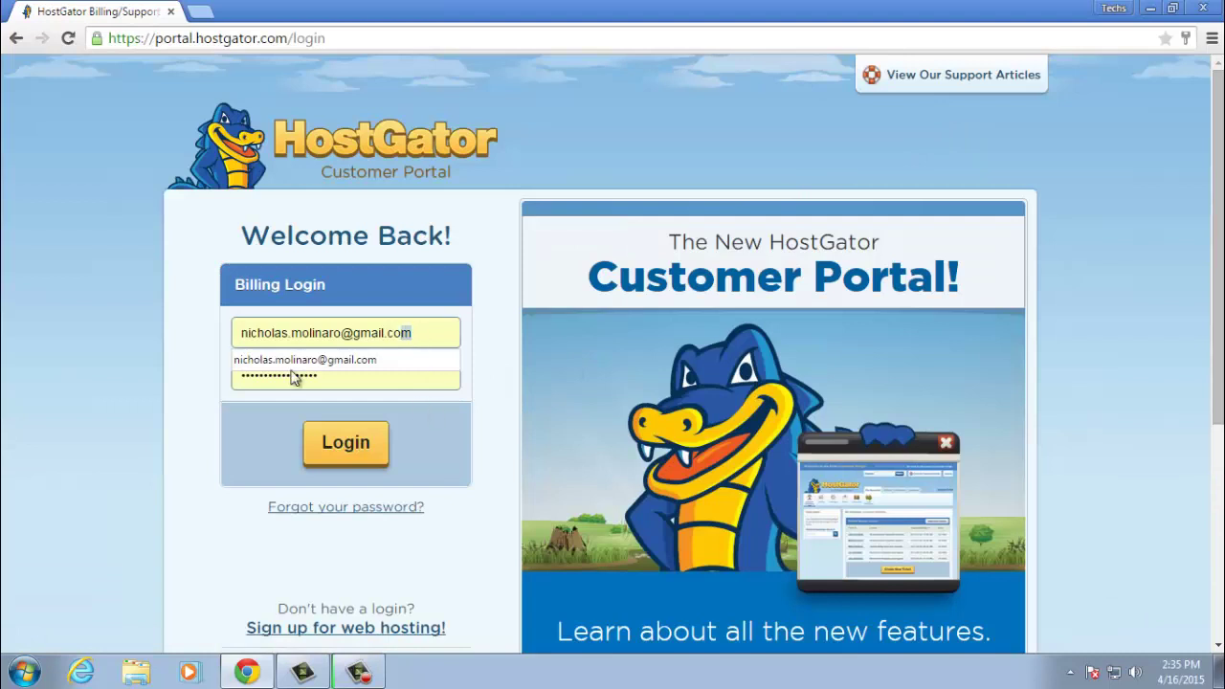
{"action": "left_click", "coordinate": [257, 358]}
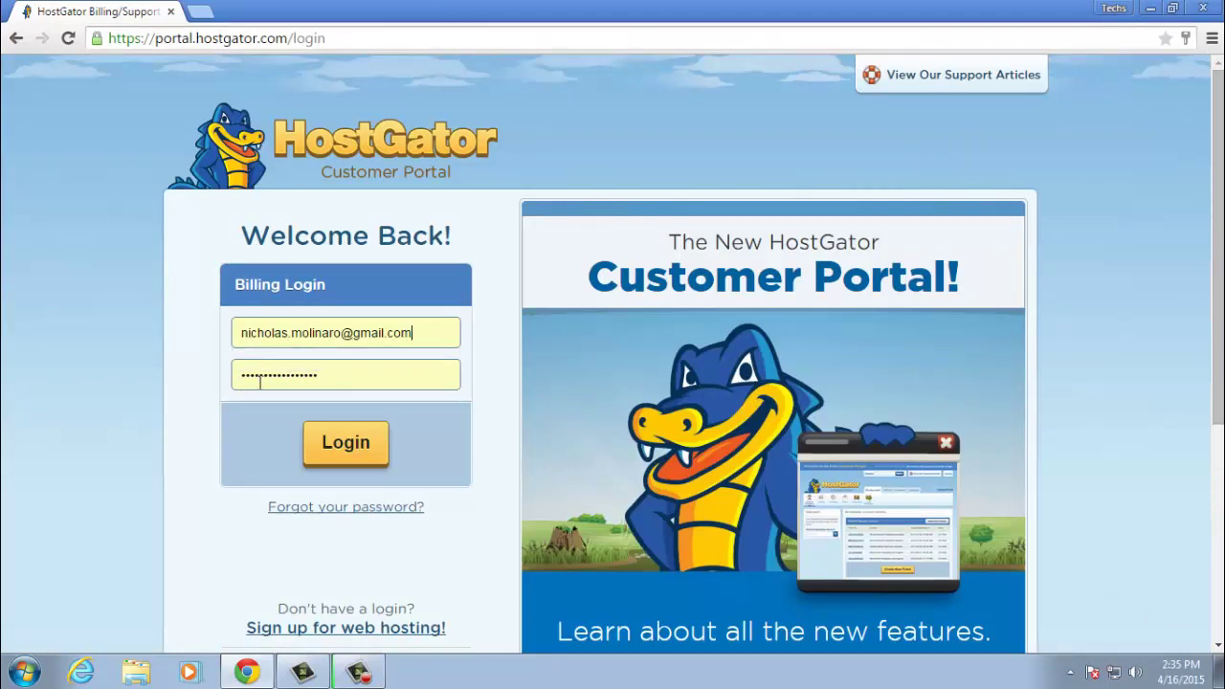
{"action": "left_click", "coordinate": [361, 457]}
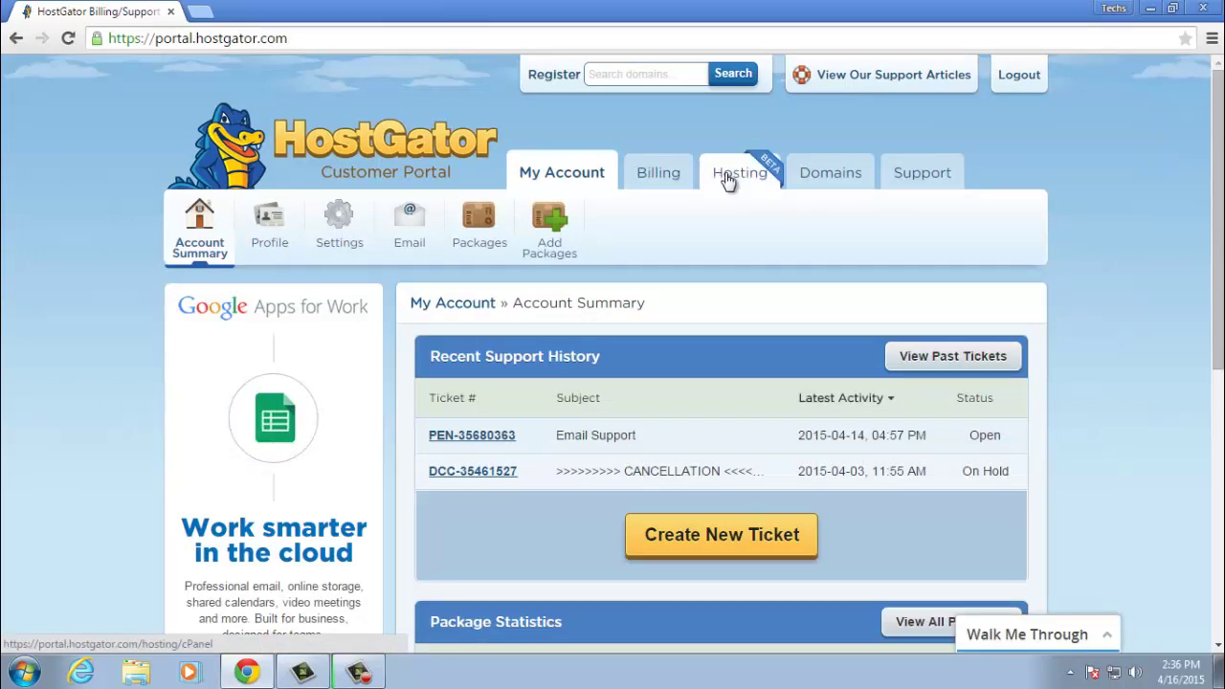
- Go to Hosting › Software & Services and launch QuickInstall
{"action": "left_click", "coordinate": [727, 182]}
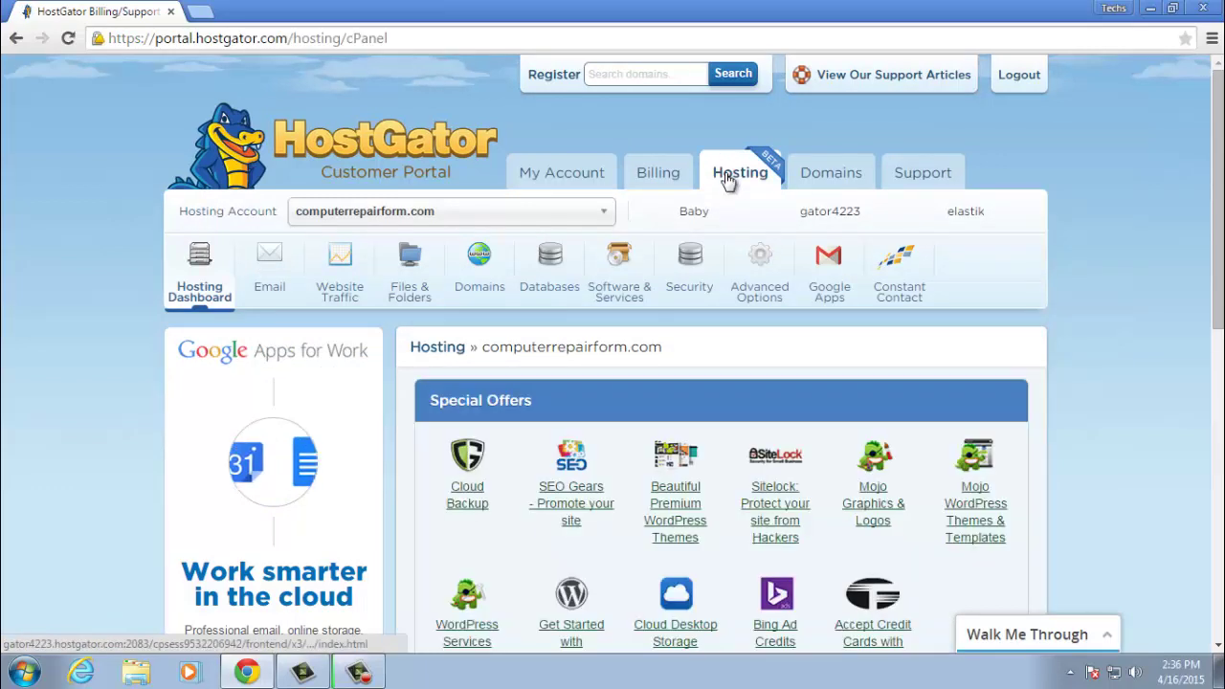
{"action": "left_click", "coordinate": [601, 273]}
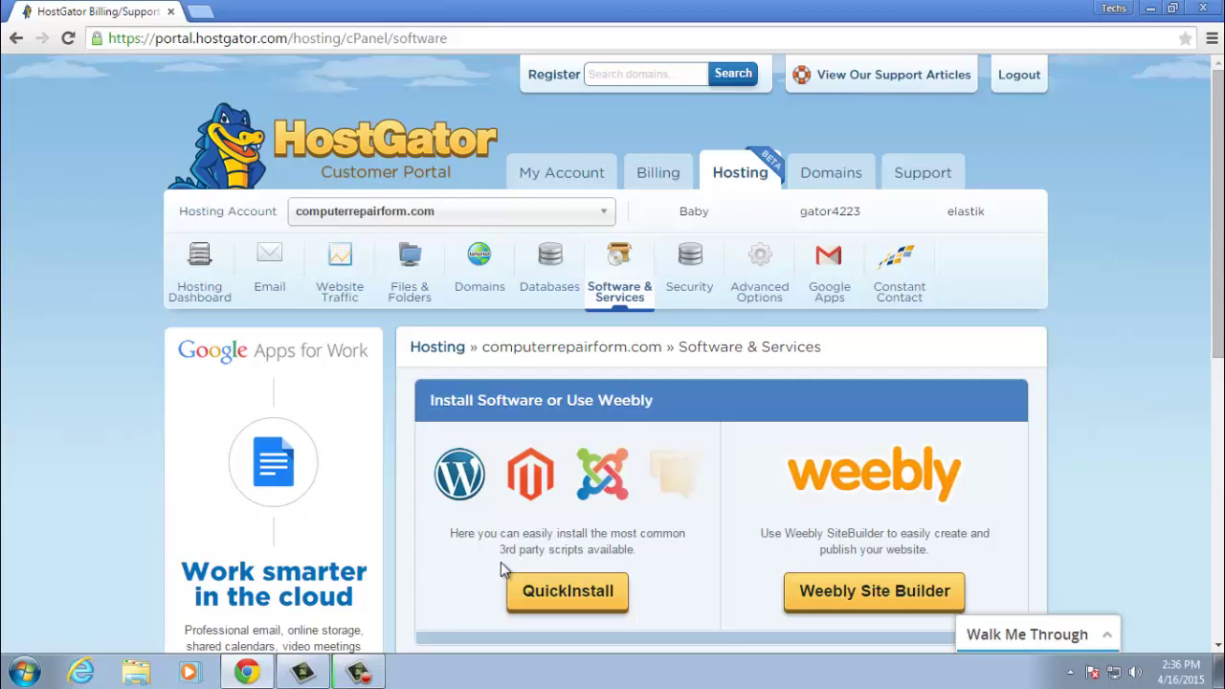
{"action": "left_click", "coordinate": [561, 605]}
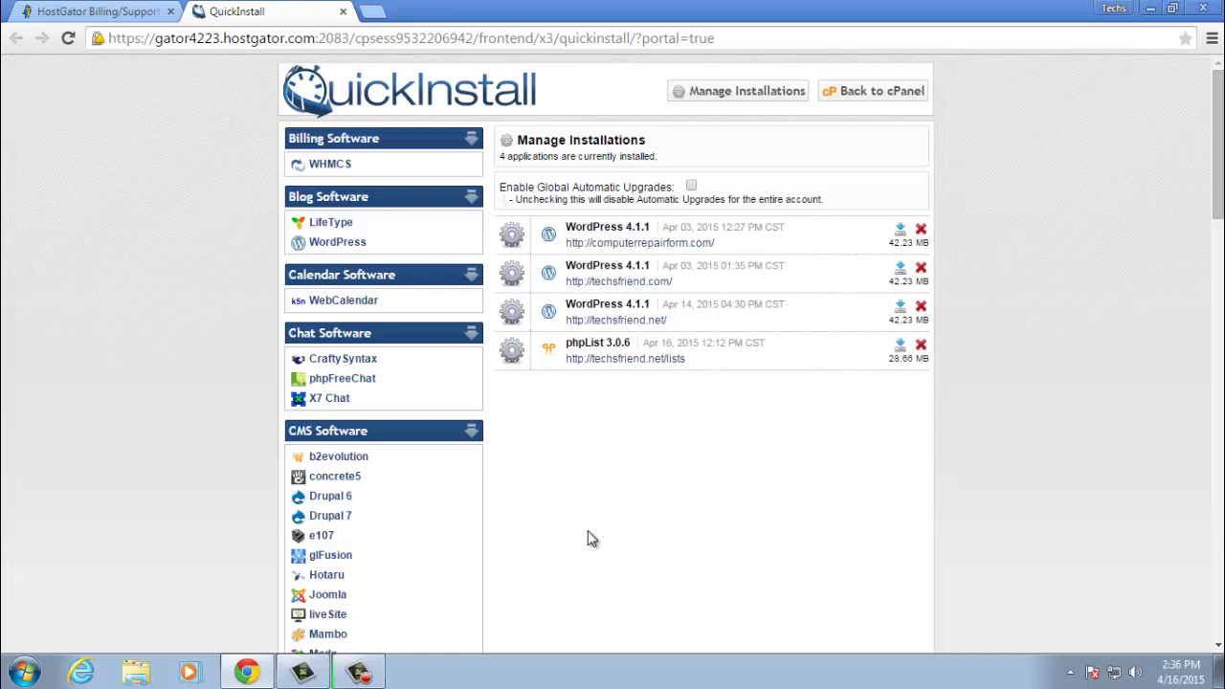
- Scroll the software catalogue down to Mail Software, showing Dada Mail and phpList
{"action": "scroll", "coordinate": [524, 574], "scroll_direction": "down", "scroll_amount": 2}
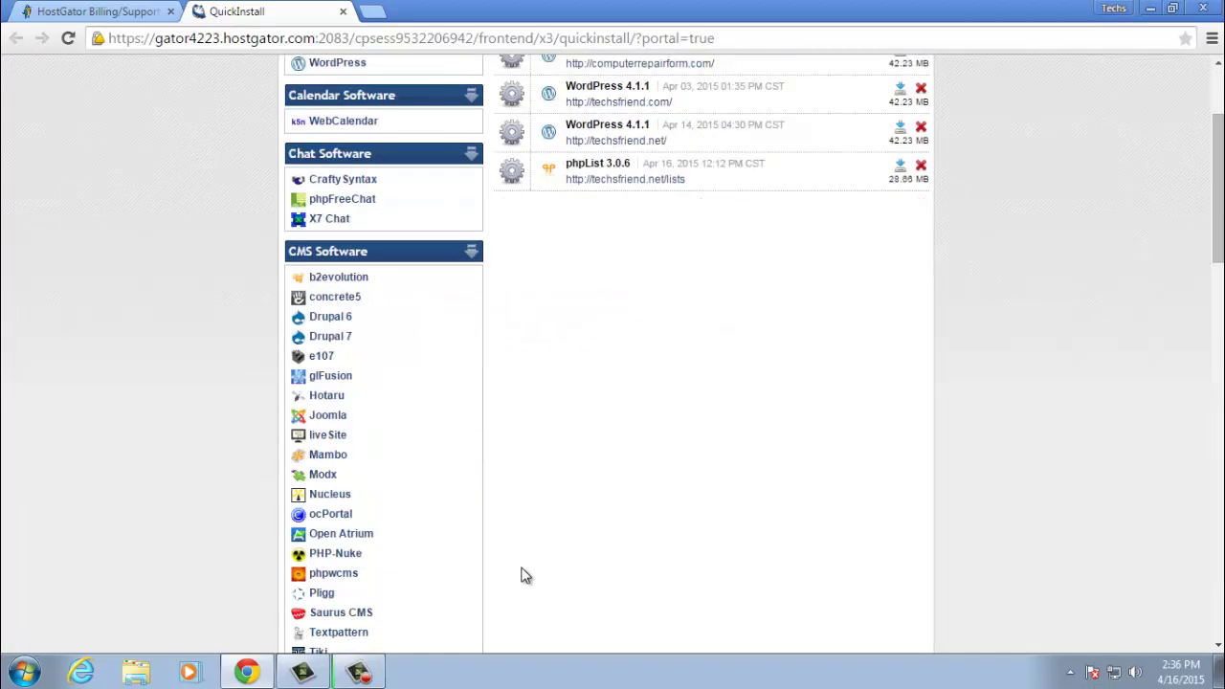
{"action": "scroll", "coordinate": [525, 574], "scroll_direction": "down", "scroll_amount": 2}
{"action": "scroll", "coordinate": [524, 575], "scroll_direction": "down", "scroll_amount": 6}
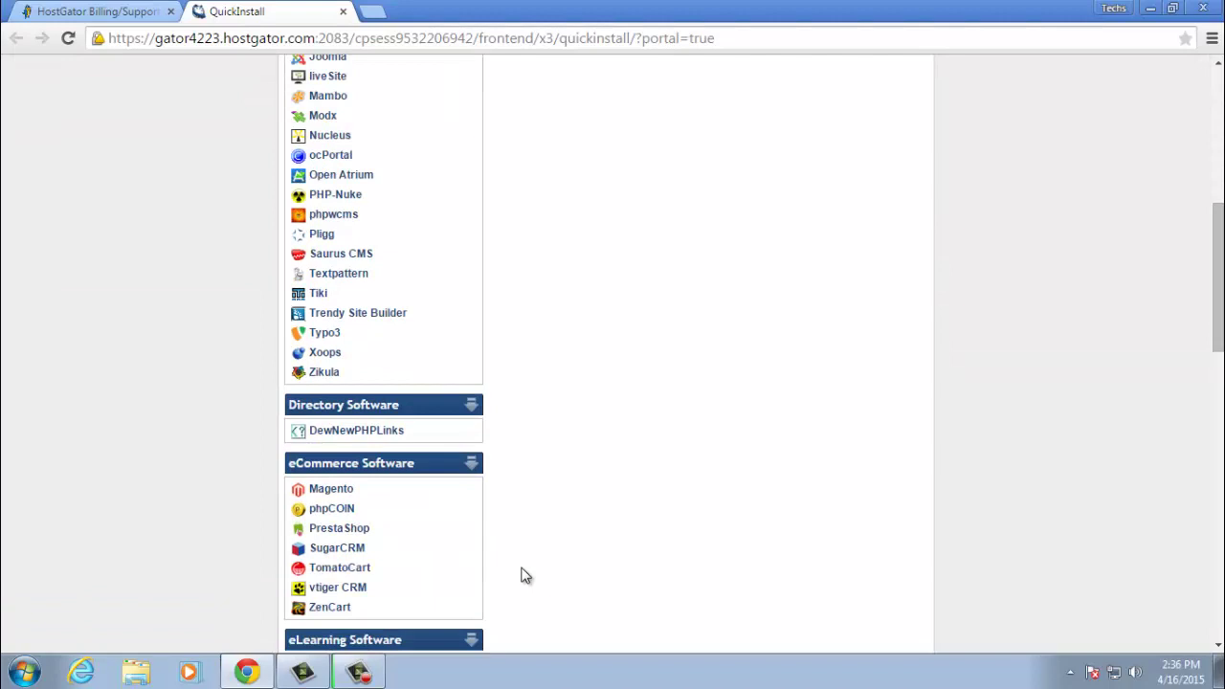
{"action": "scroll", "coordinate": [524, 574], "scroll_direction": "down", "scroll_amount": 4}
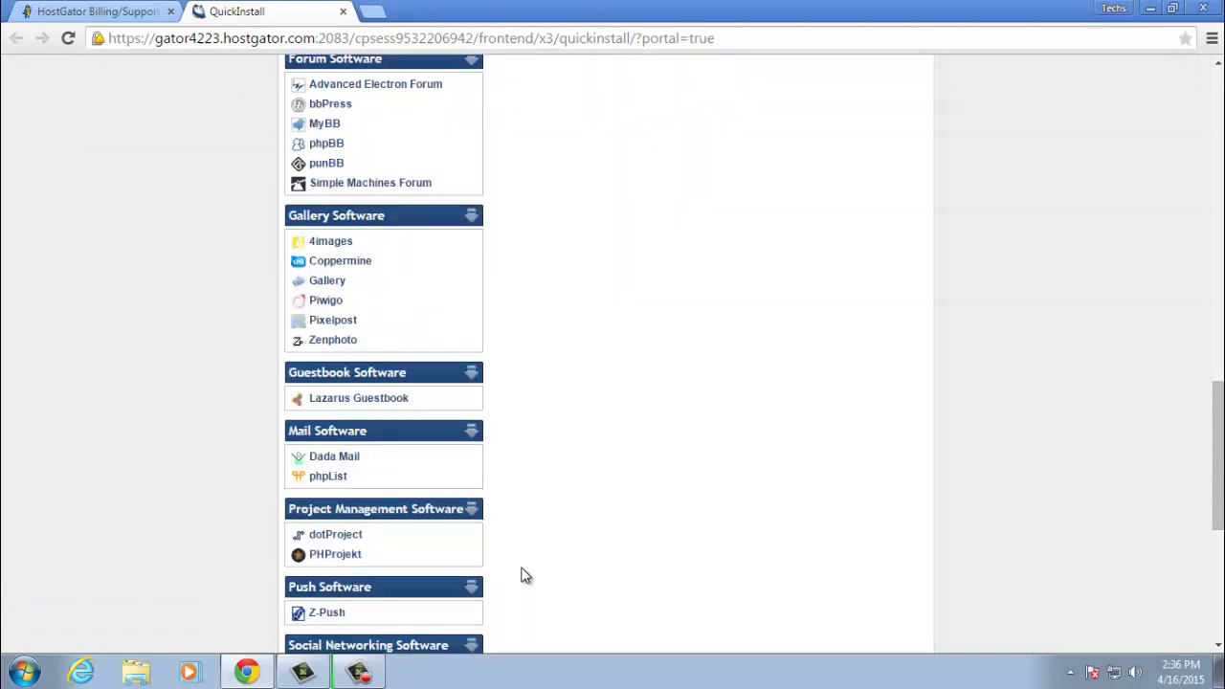
- Open the phpList installer page and look over its description
{"action": "left_click", "coordinate": [325, 479]}
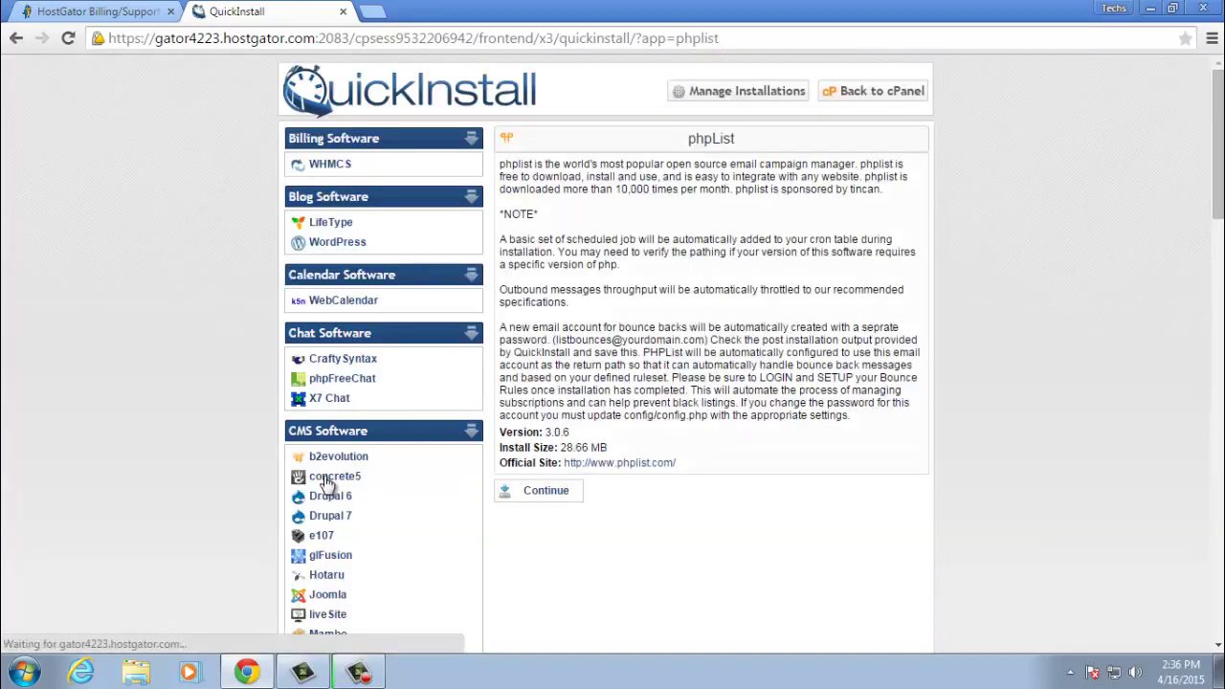
{"action": "left_click_drag", "start_coordinate": [563, 177], "coordinate": [651, 391]}
{"action": "left_click", "coordinate": [651, 390]}
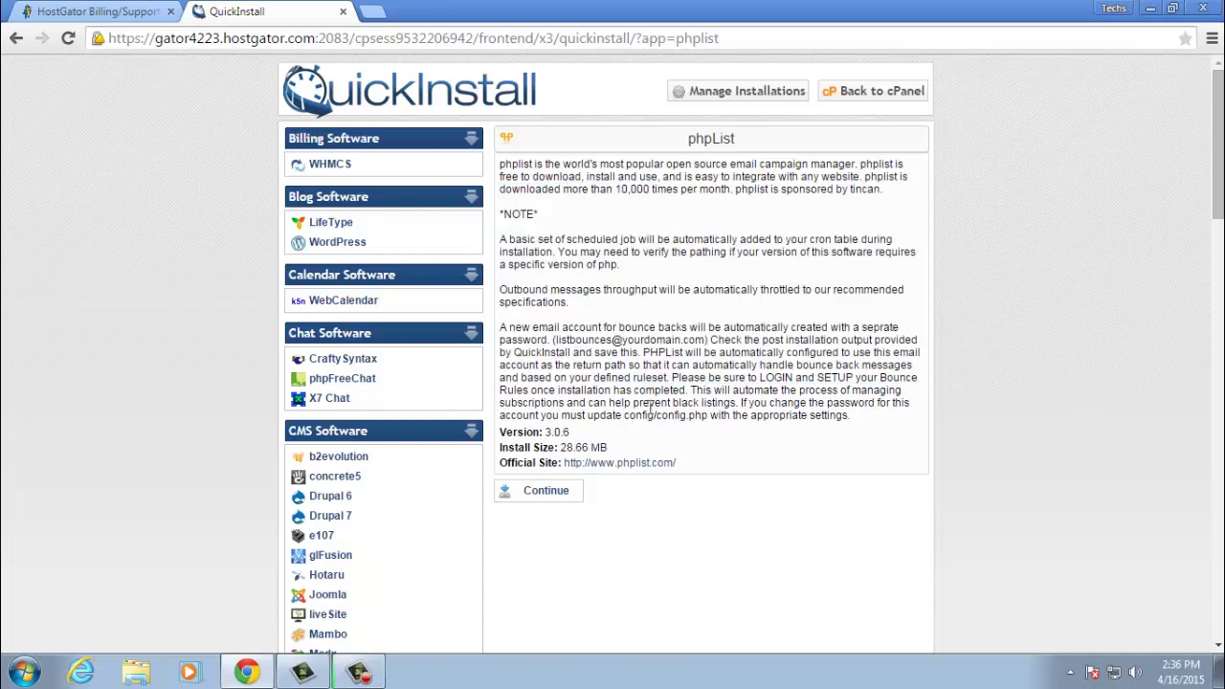
- Continue to the Install phpList form with computerrepairform.com as the application domain
{"action": "left_click", "coordinate": [540, 498]}
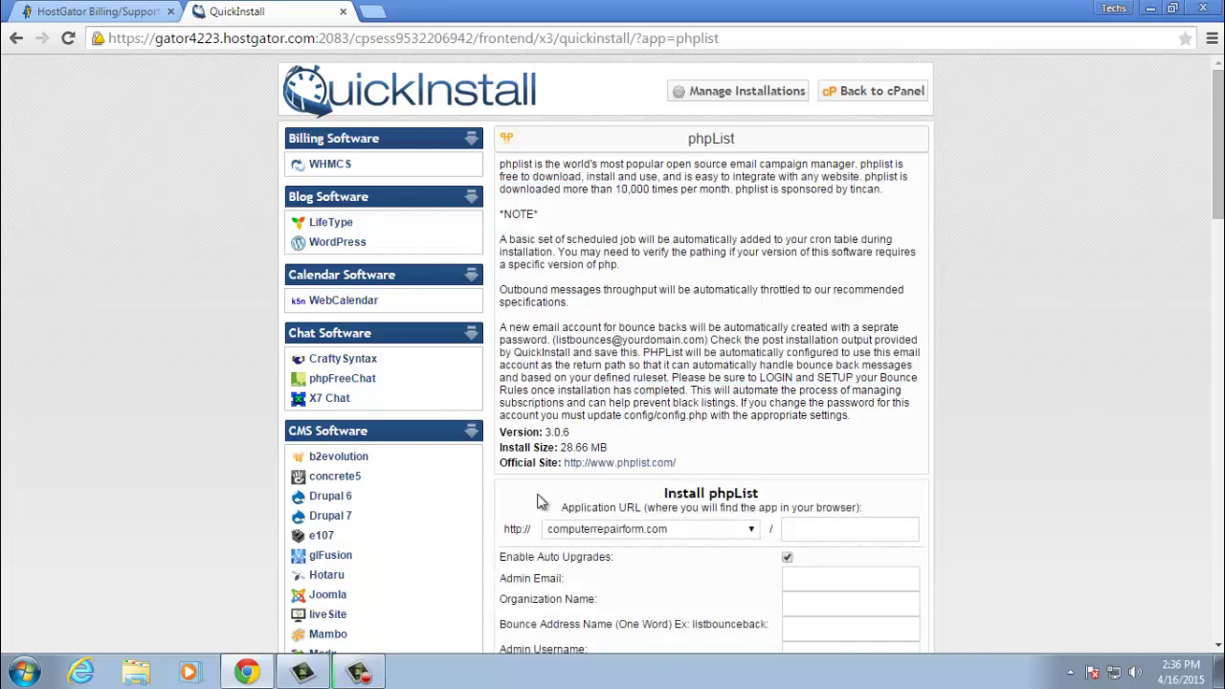
{"action": "scroll", "coordinate": [756, 536], "scroll_direction": "down", "scroll_amount": 2}
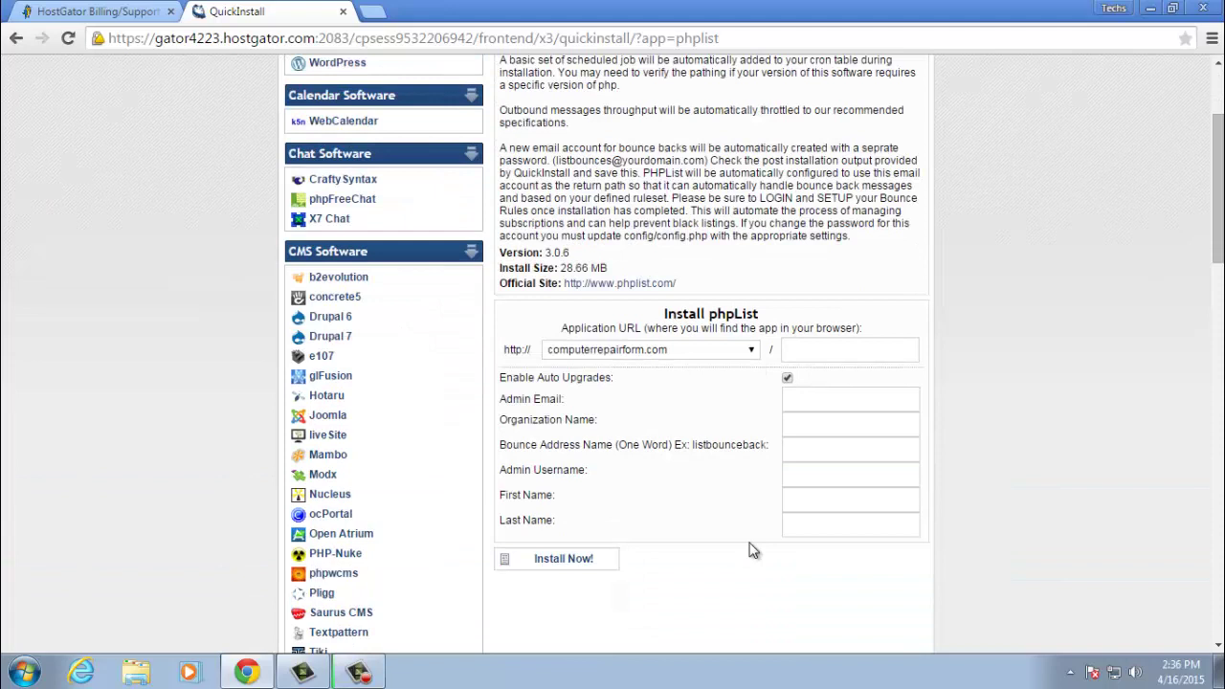
{"action": "left_click", "coordinate": [752, 354]}
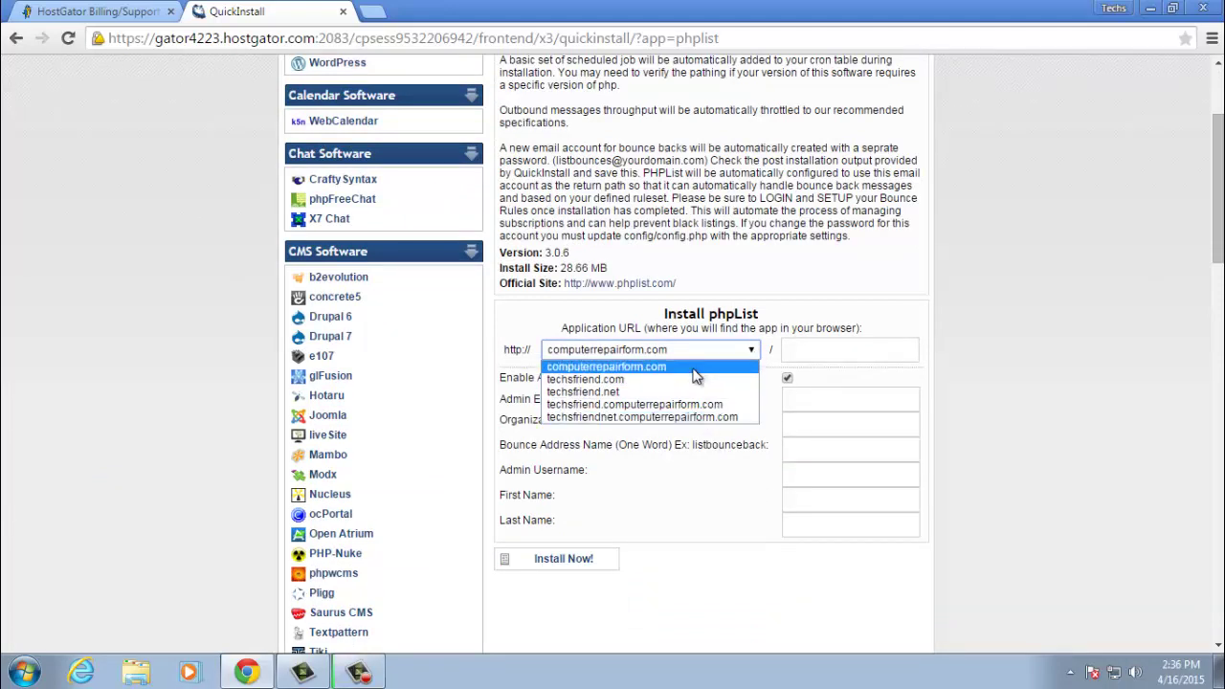
{"action": "left_click", "coordinate": [695, 373]}
- Set the install folder to 'lists', enter the admin e-mail and organization 'Computer Repair Form'
{"action": "left_click", "coordinate": [784, 351]}
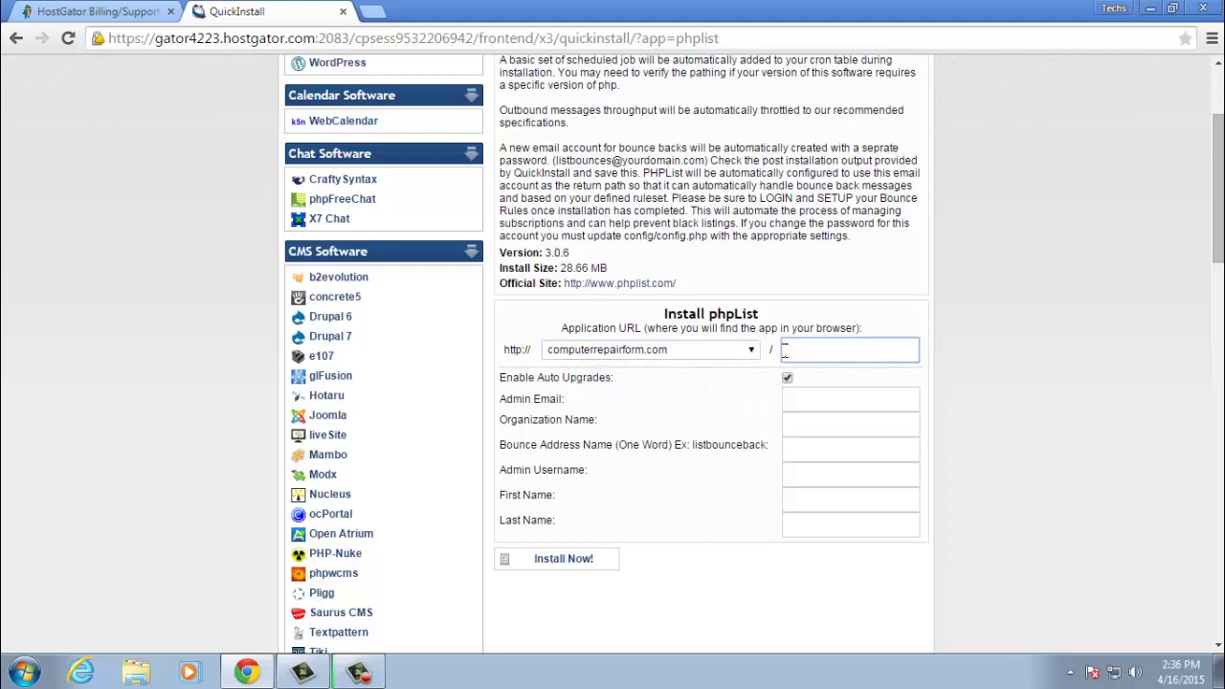
{"action": "type", "text": "lists"}
{"action": "left_click", "coordinate": [814, 394]}
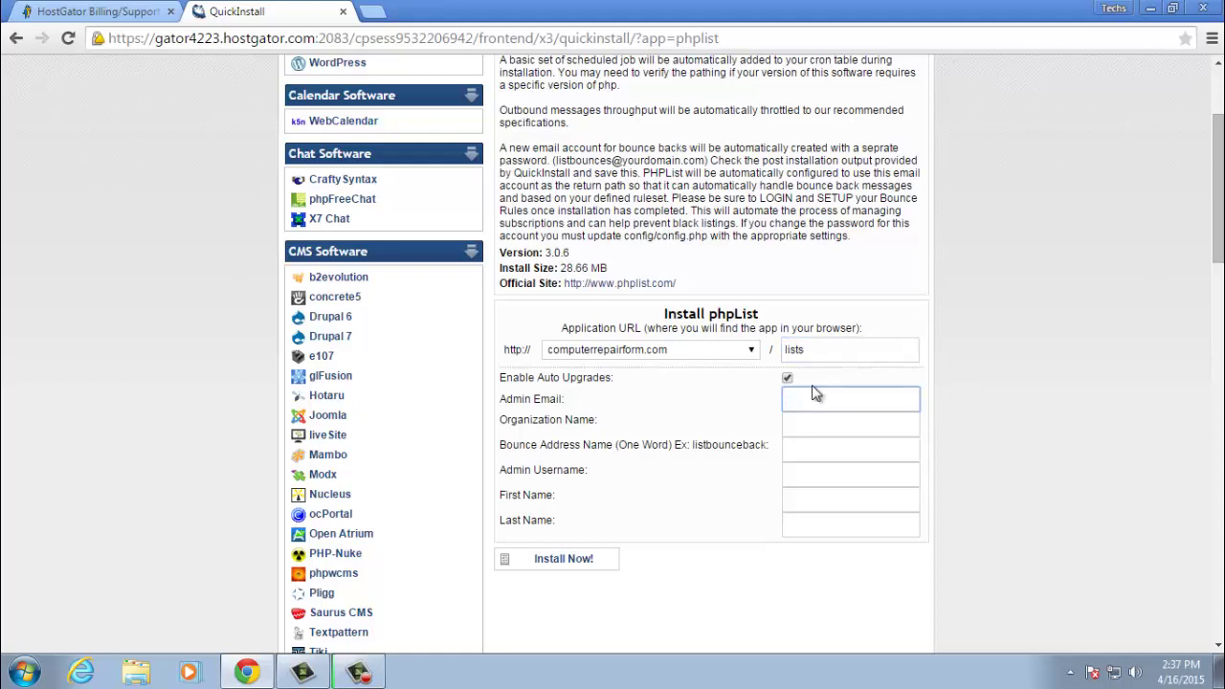
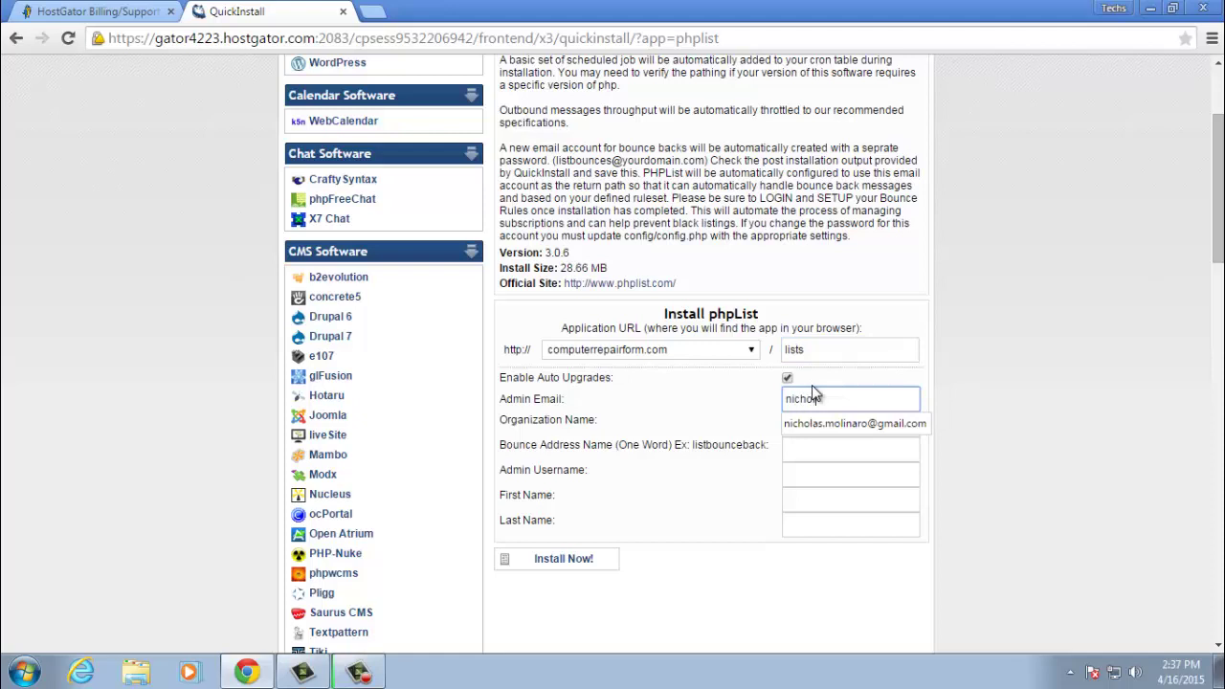
{"action": "key", "text": "Down"}
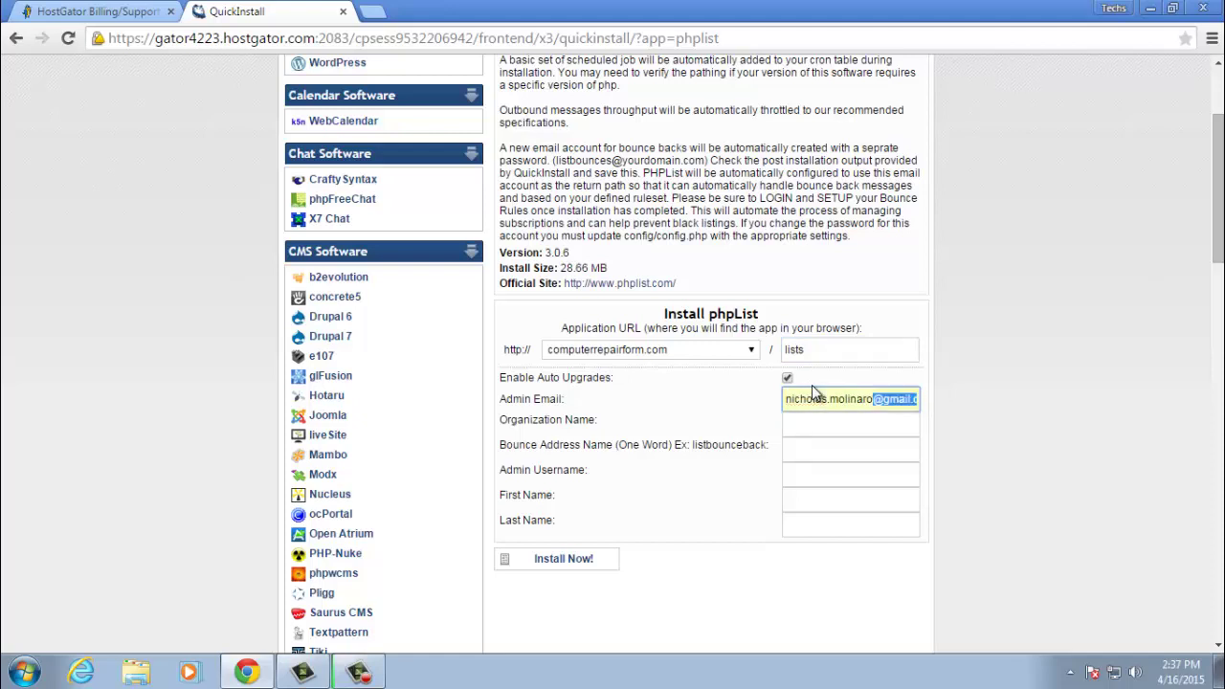
{"action": "key", "text": "Tab"}
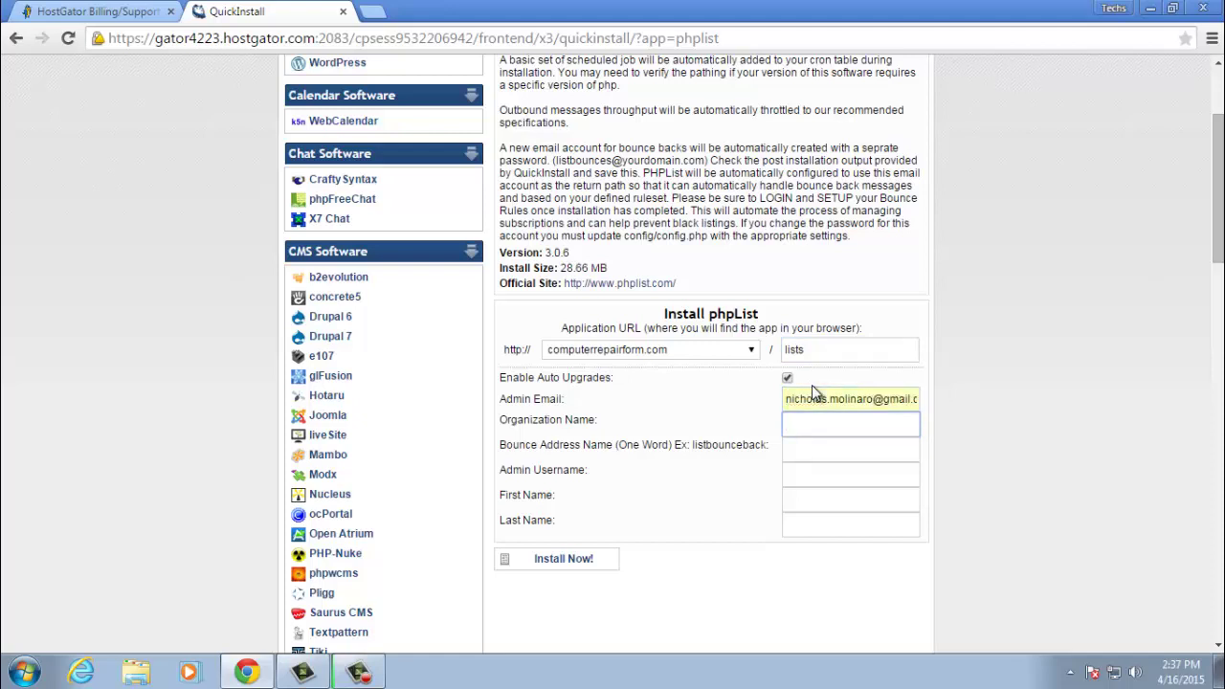
{"action": "type", "text": "Computer Repair Form"}
- Enter bounce address 'listbounceback' and the admin username
{"action": "left_click", "coordinate": [812, 449]}
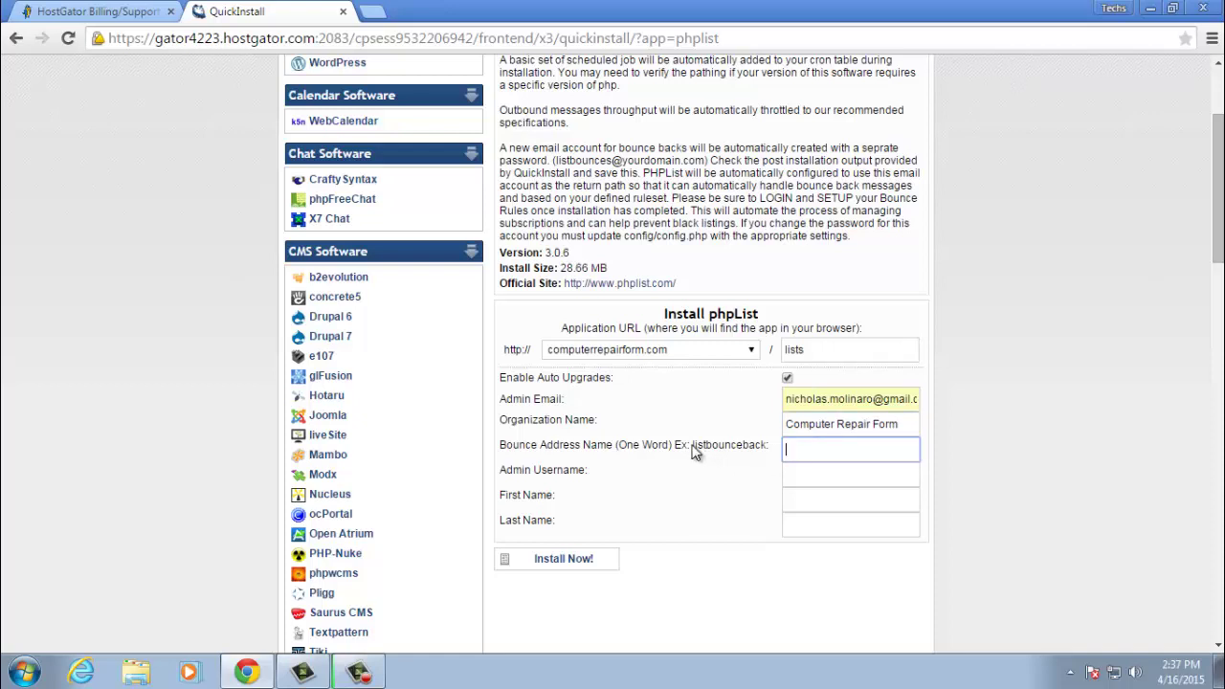
{"action": "mouse_move", "coordinate": [692, 446]}
{"action": "left_mouse_down"}
{"action": "mouse_move", "coordinate": [719, 449]}
{"action": "mouse_move", "coordinate": [699, 468]}
{"action": "left_mouse_up"}
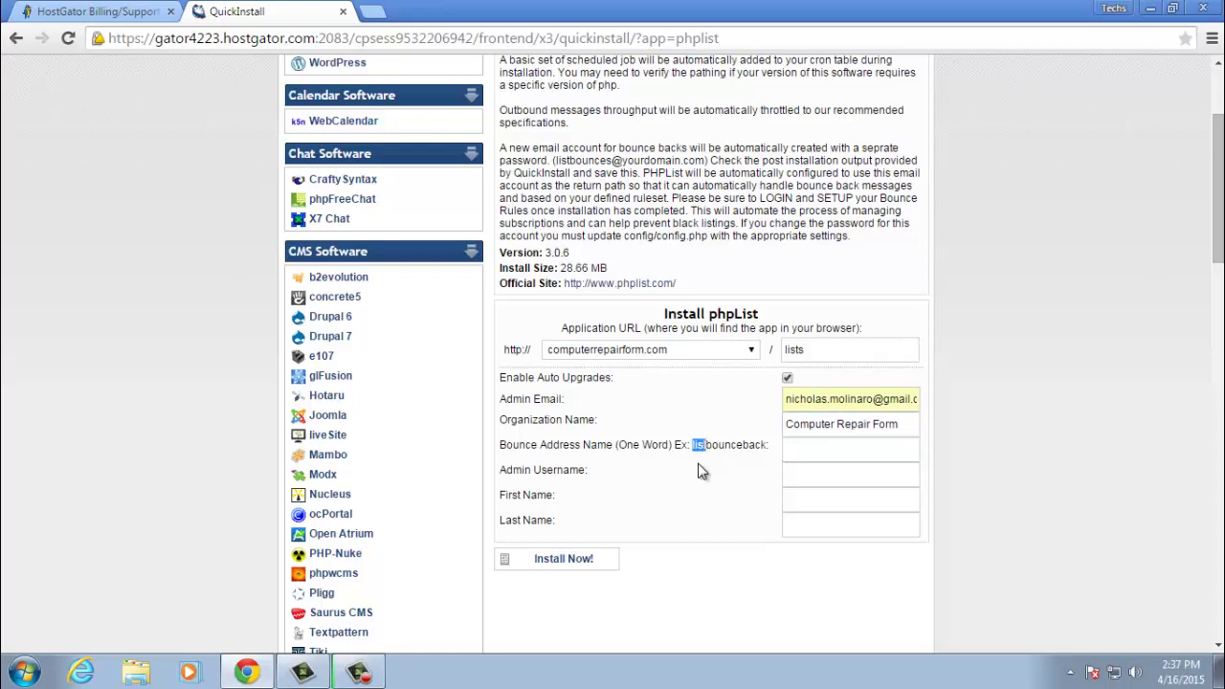
{"action": "left_click", "coordinate": [858, 451]}
{"action": "type", "text": "lis"}
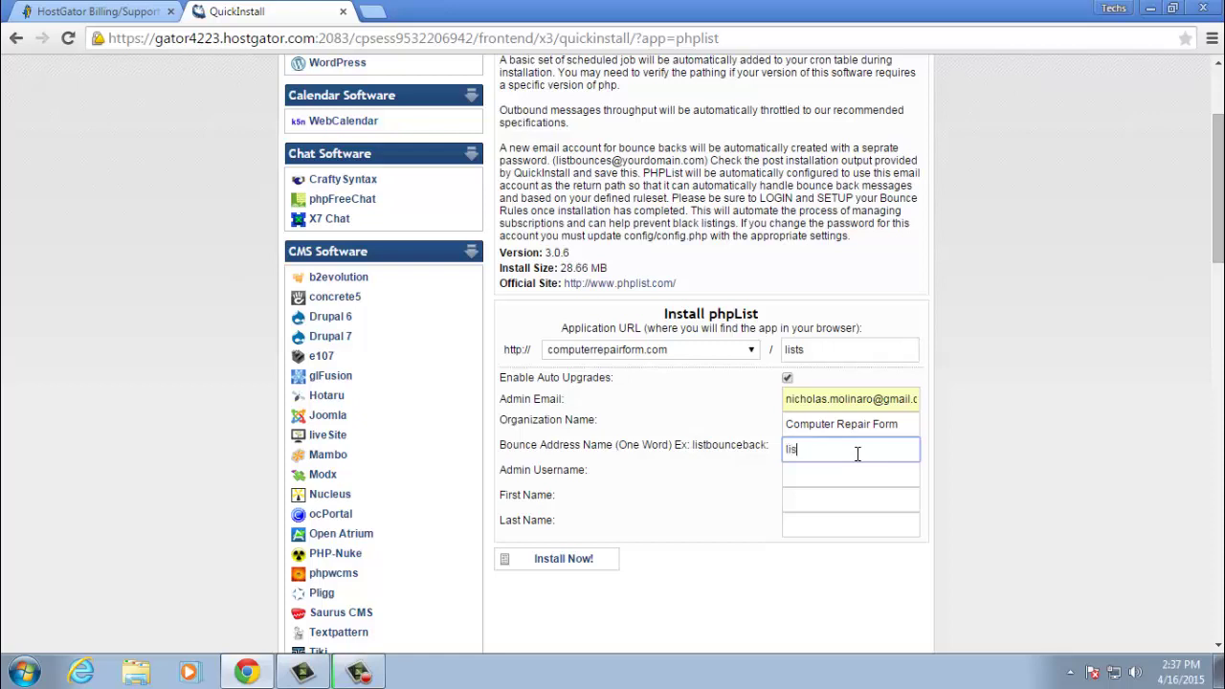
{"action": "type", "text": "tbounceback"}
{"action": "left_click", "coordinate": [852, 475]}
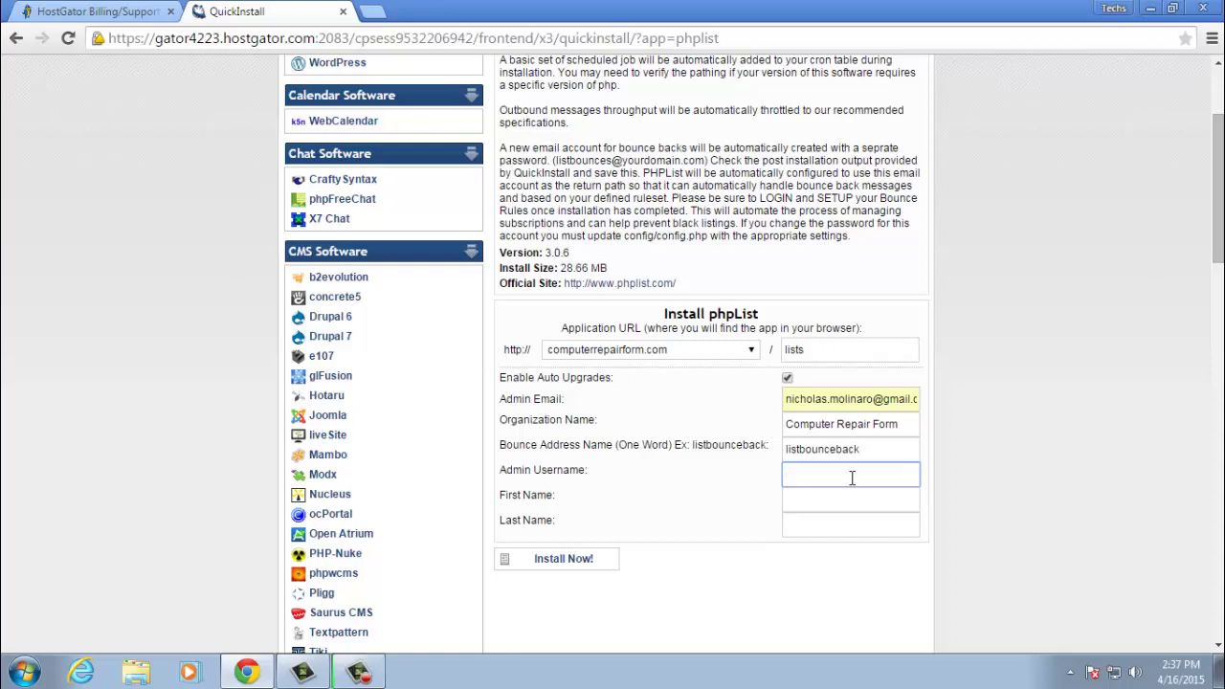
{"action": "type", "text": "elastik"}
- Fill in the admin's first and last name and start the installation
{"action": "left_click", "coordinate": [825, 502]}
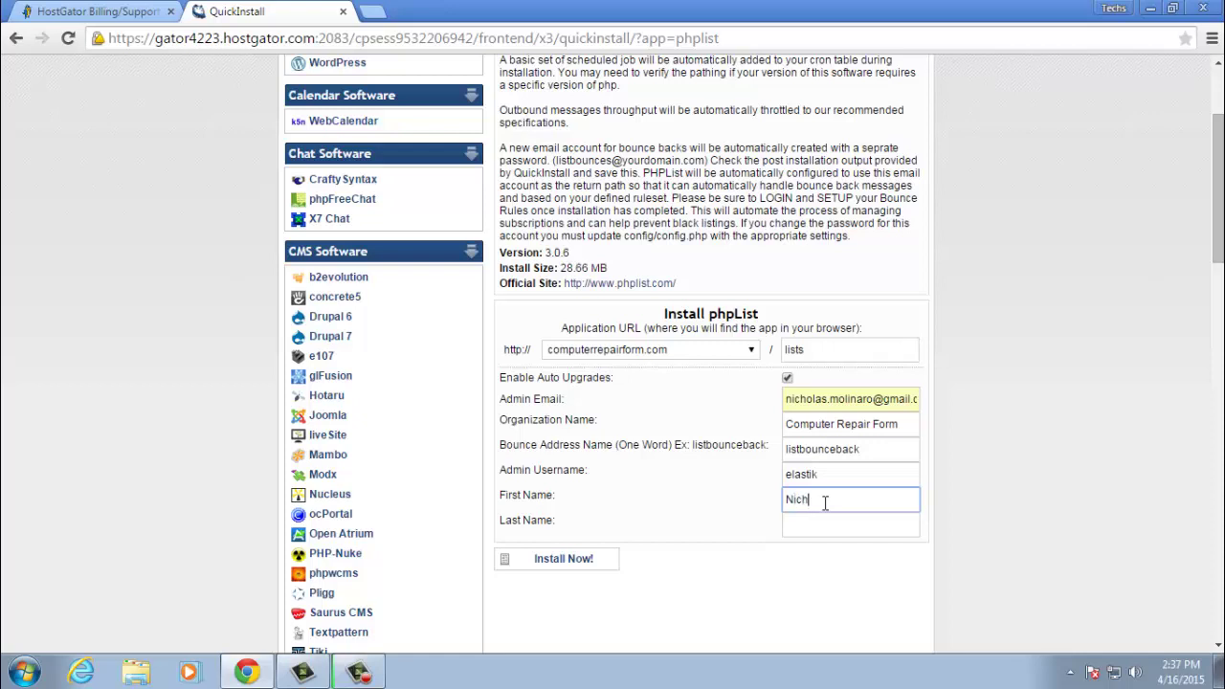
{"action": "key", "text": "Tab"}
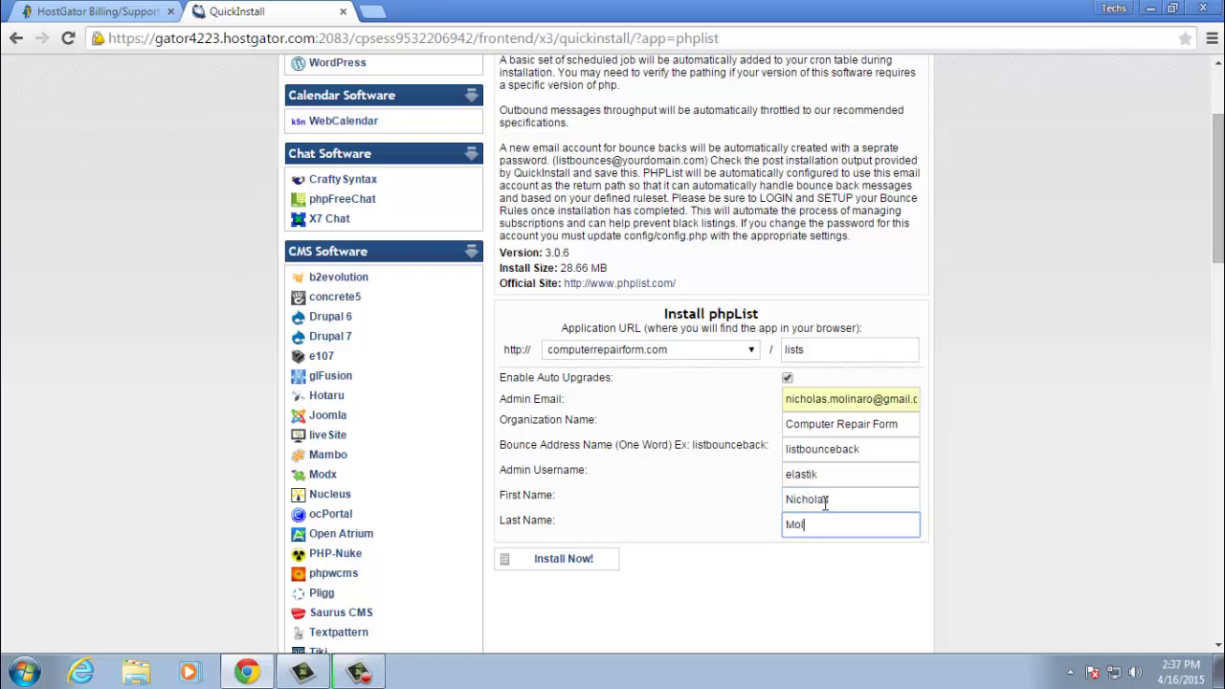
{"action": "left_click", "coordinate": [557, 568]}
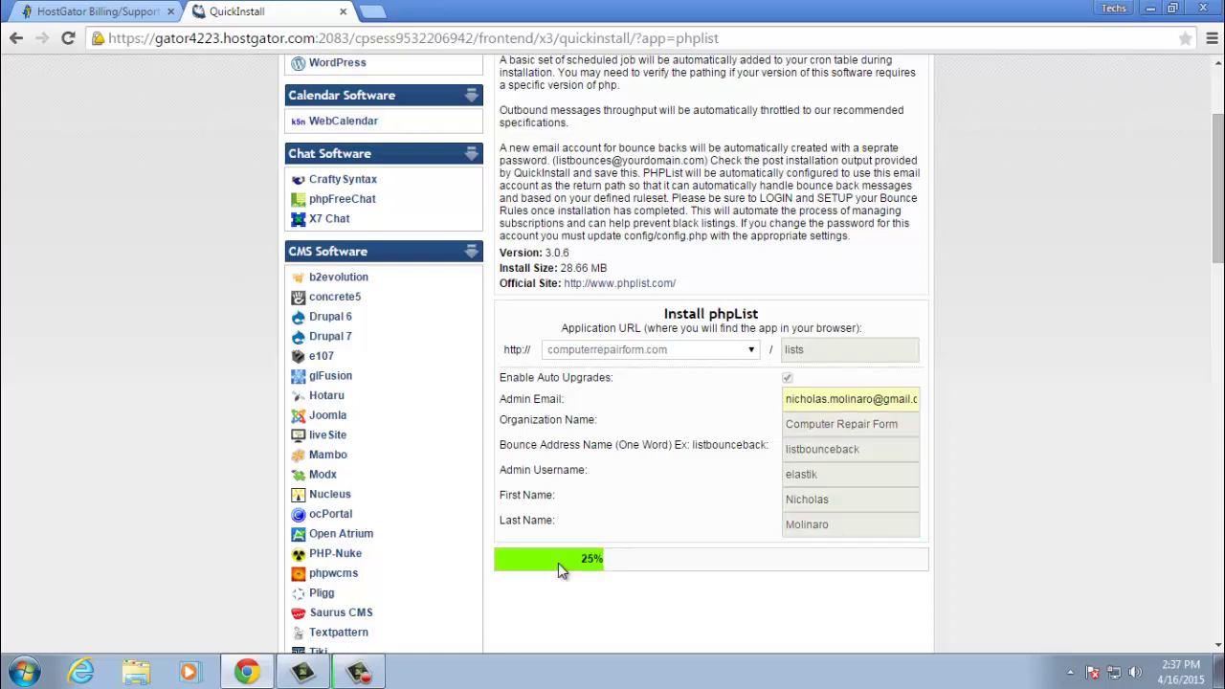
- Once installation hits 100%, select the Username and Password lines for copying
{"action": "scroll", "coordinate": [1013, 518], "scroll_direction": "down", "scroll_amount": 2}
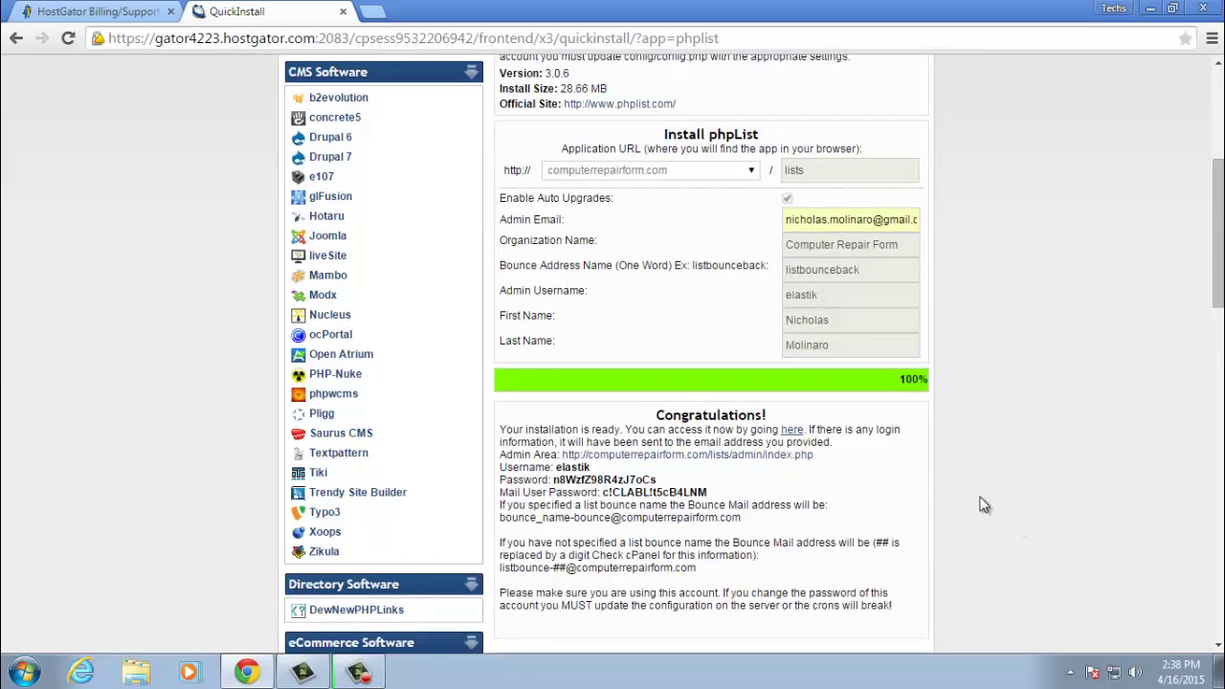
{"action": "left_click_drag", "start_coordinate": [499, 470], "coordinate": [698, 492]}
{"action": "right_click", "coordinate": [698, 491]}
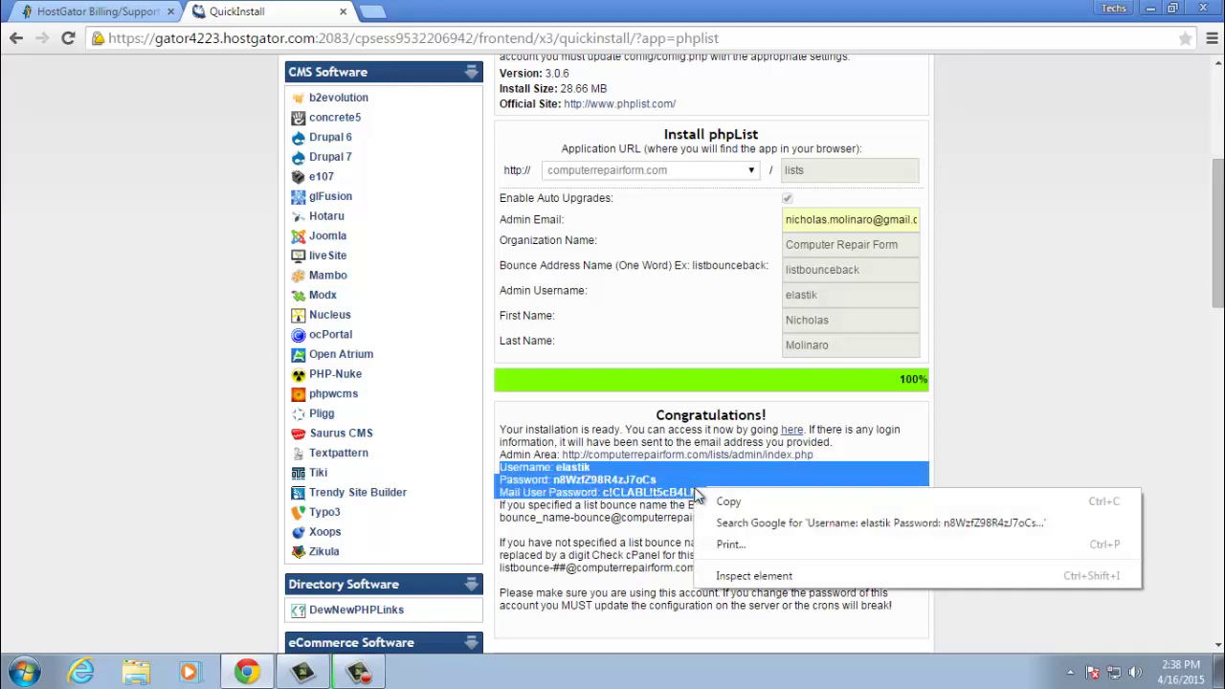
- Copy the login credentials and place the cursor at the end of the lists address
{"action": "left_click", "coordinate": [710, 500]}
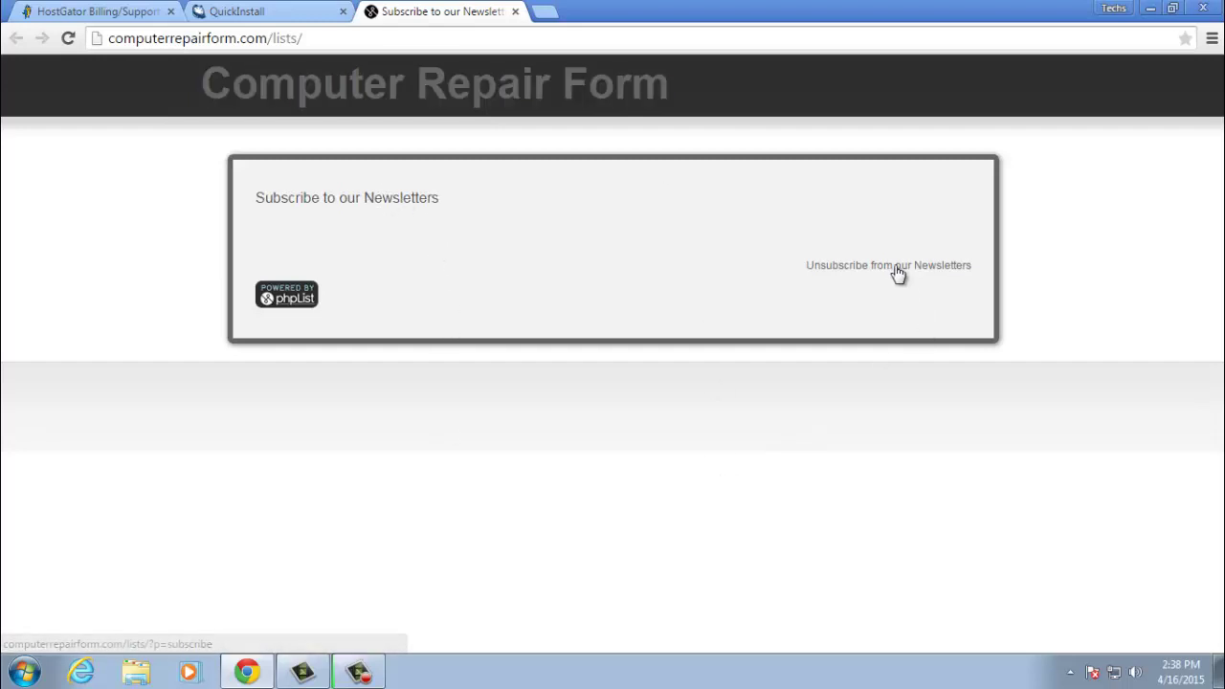
{"action": "left_click", "coordinate": [390, 40]}
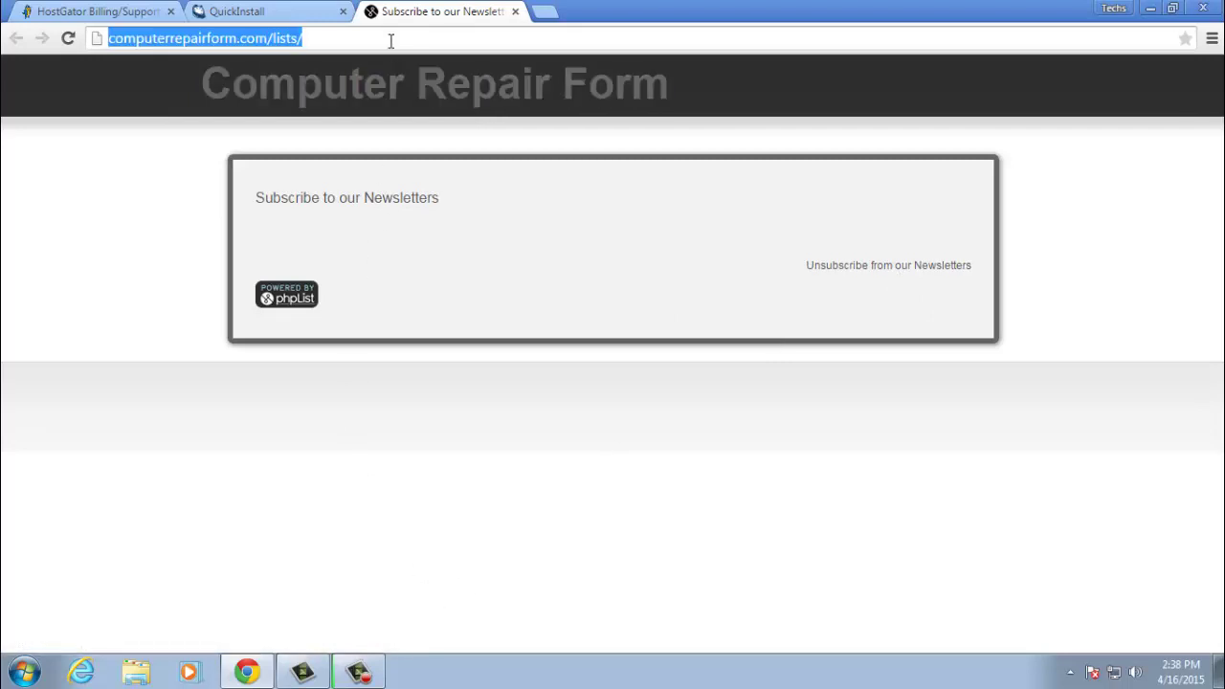
{"action": "left_click", "coordinate": [390, 40]}
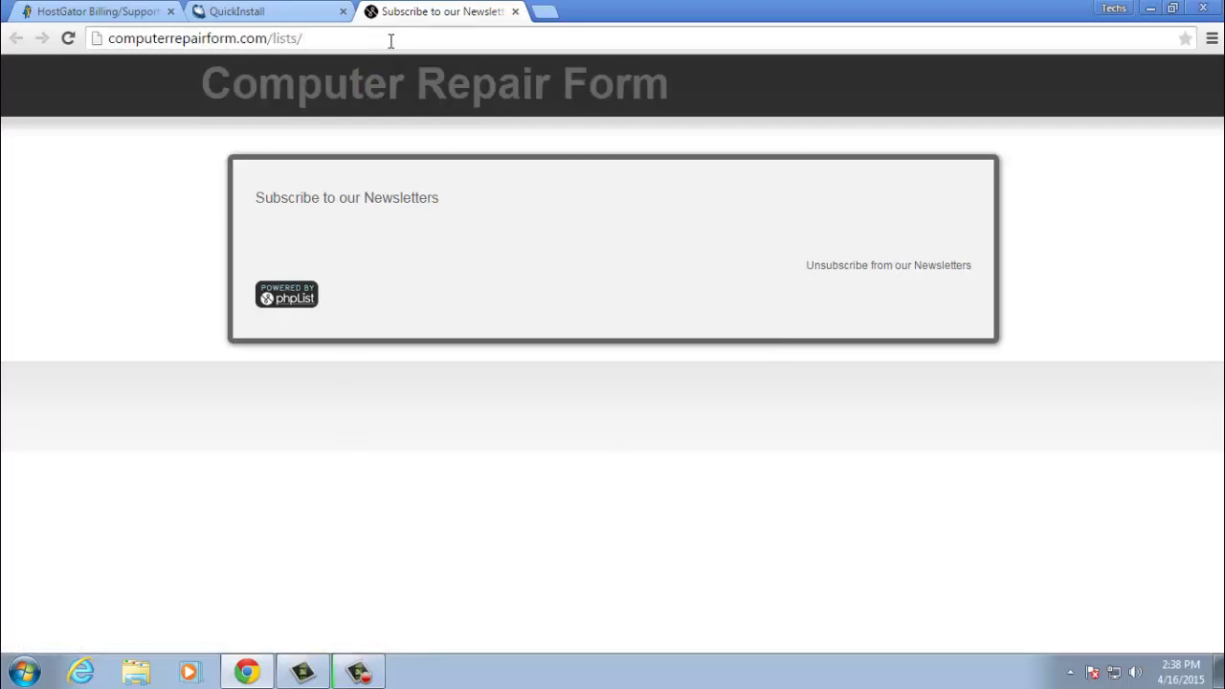
- Append 'admin' to computerrepairform.com/lists/ to load the admin login page
{"action": "type", "text": "admin"}
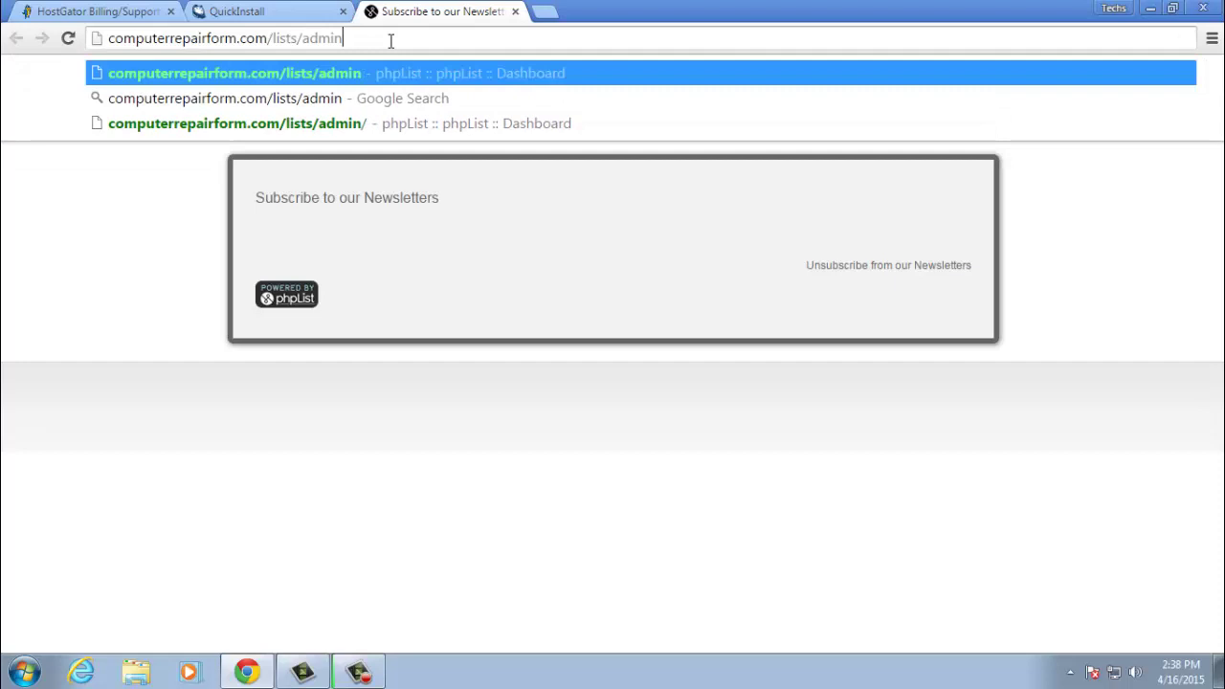
{"action": "key", "text": "Return"}
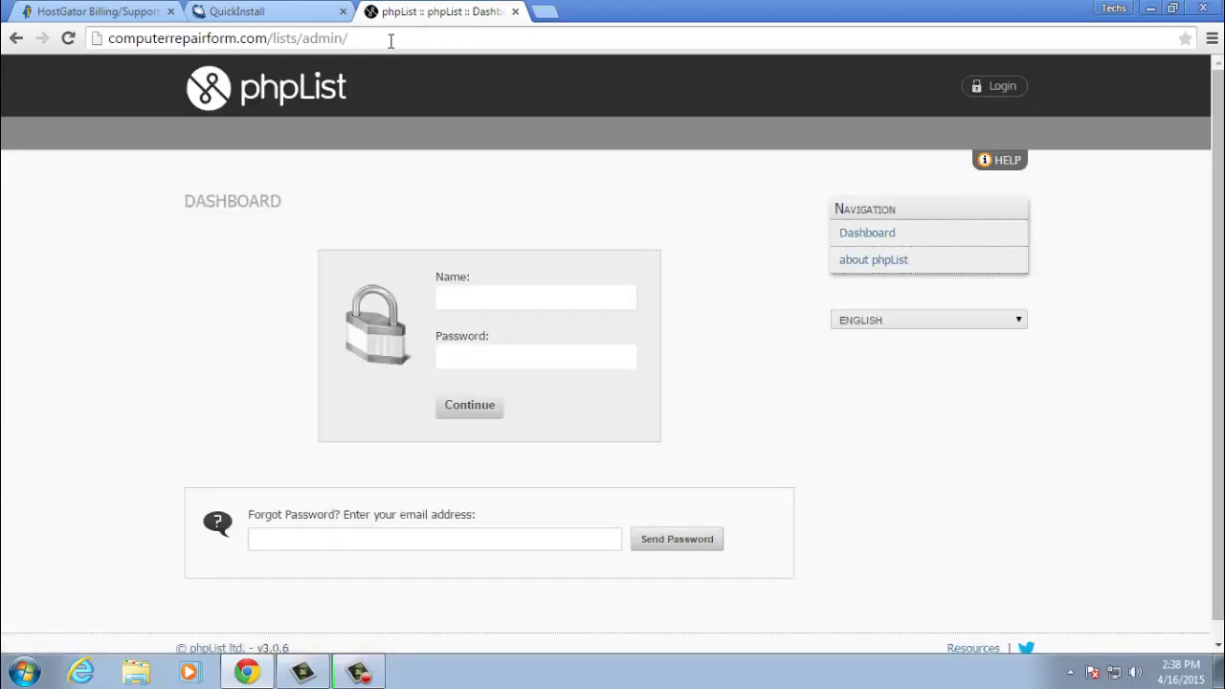